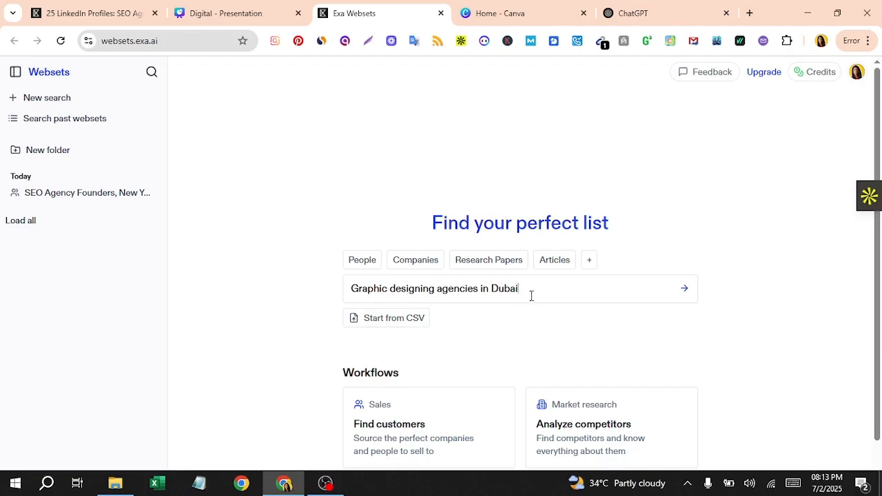
- Run a preview search for "Graphic designing agencies in Dubai" and set the result count to 100
{"action": "scroll", "coordinate": [532, 295], "scroll_direction": "down", "scroll_amount": 1}
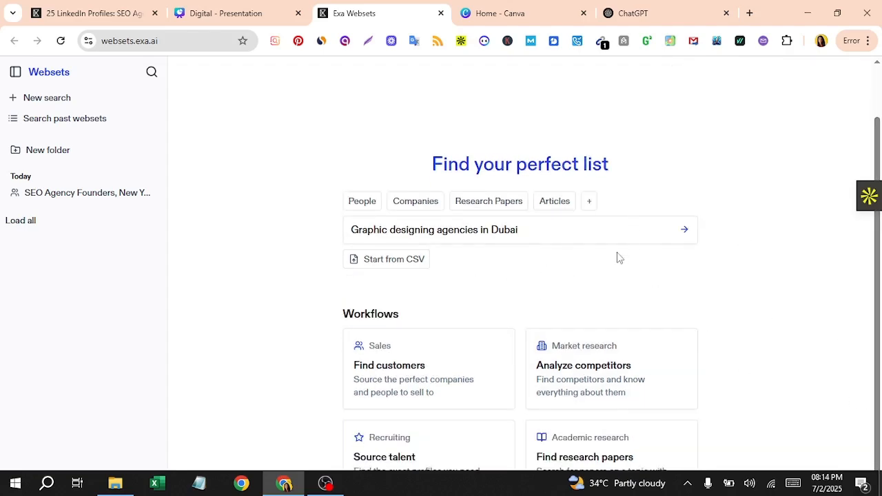
{"action": "key", "text": "Return"}
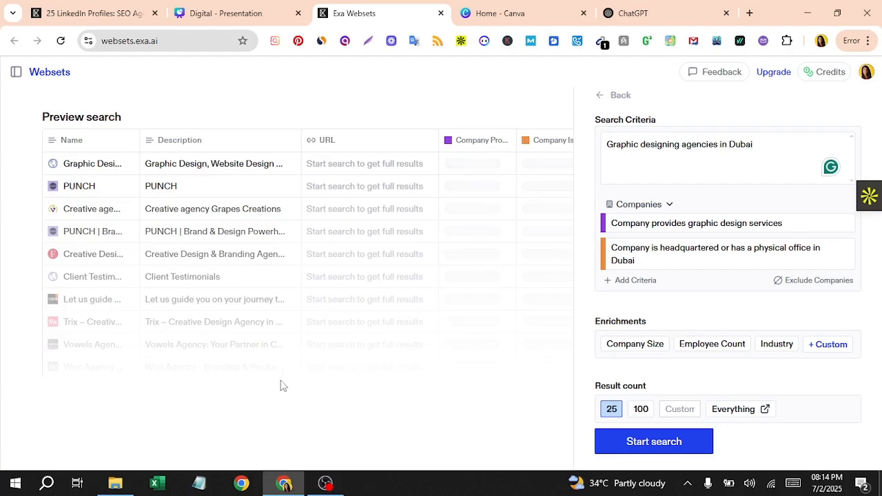
{"action": "left_click", "coordinate": [650, 414]}
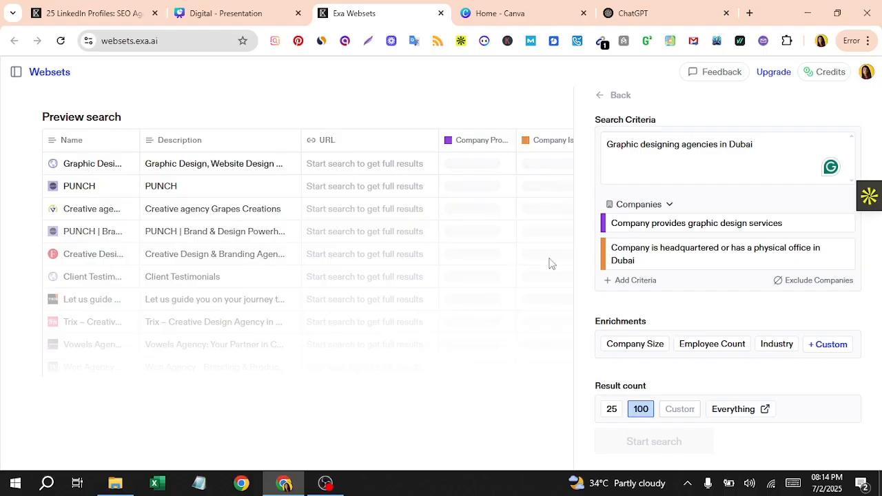
{"action": "left_click", "coordinate": [621, 224]}
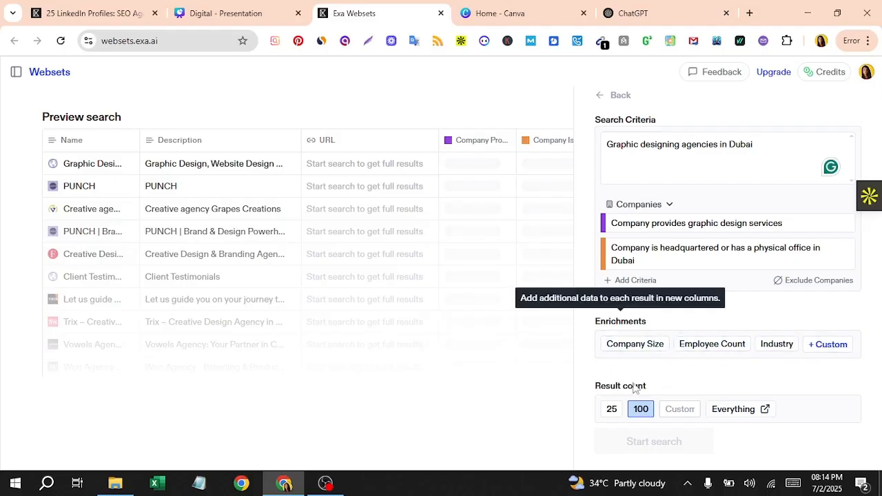
{"action": "left_click", "coordinate": [828, 348]}
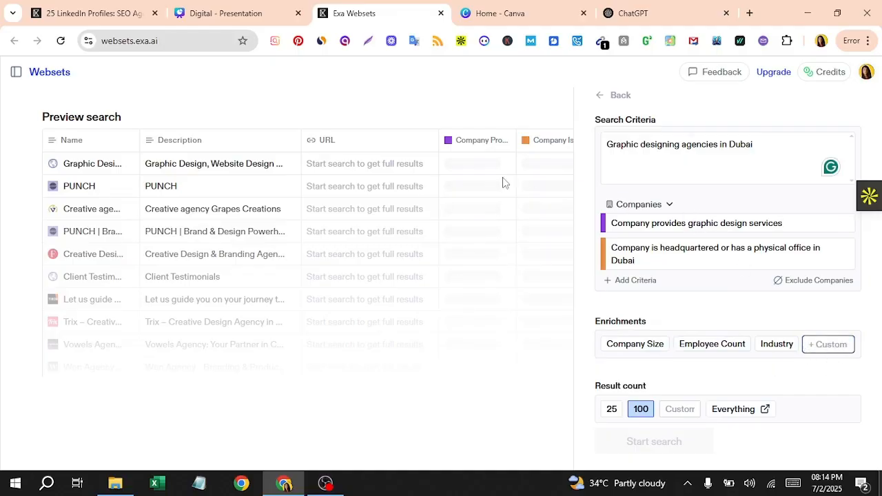
{"action": "left_click", "coordinate": [777, 344]}
{"action": "left_click_drag", "start_coordinate": [558, 274], "coordinate": [546, 211]}
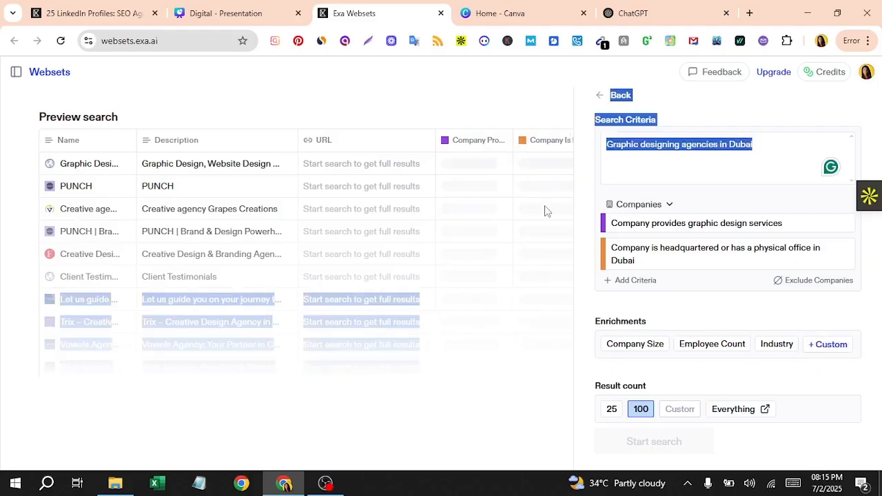
{"action": "left_click", "coordinate": [510, 207]}
- Reload the page to start over and run a preview search for "digital marketing agency"
{"action": "left_click", "coordinate": [61, 41]}
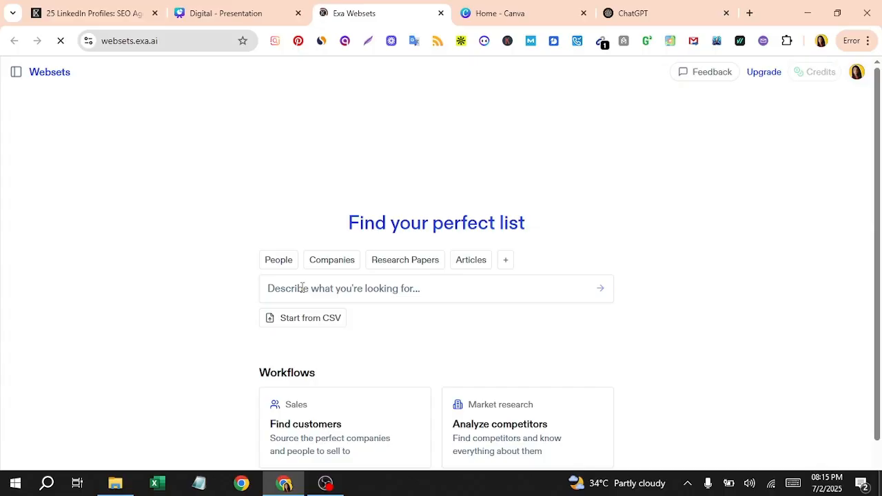
{"action": "left_click", "coordinate": [302, 288]}
{"action": "type", "text": "d"}
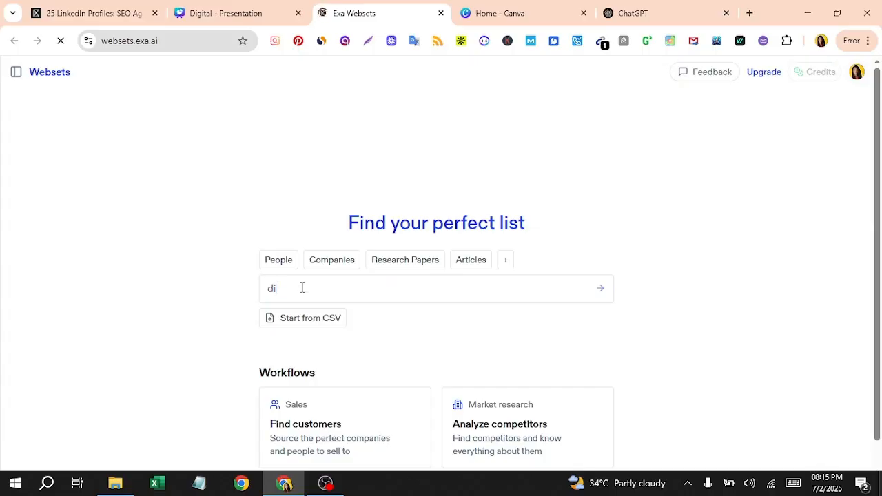
{"action": "type", "text": "it"}
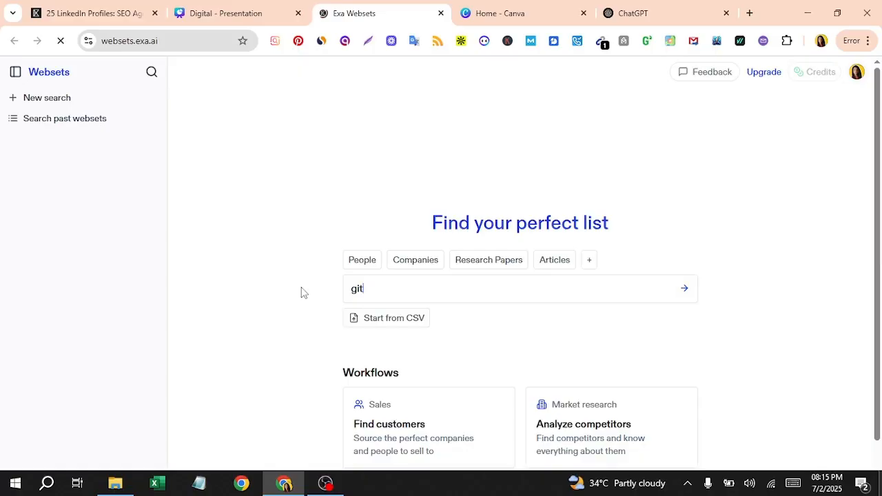
{"action": "key", "text": "BackSpace"}
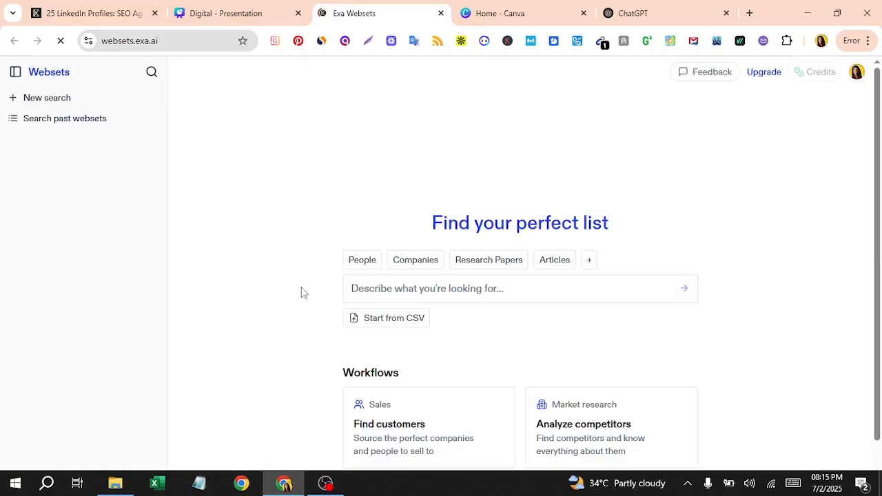
{"action": "type", "text": "digital marketing agenci"}
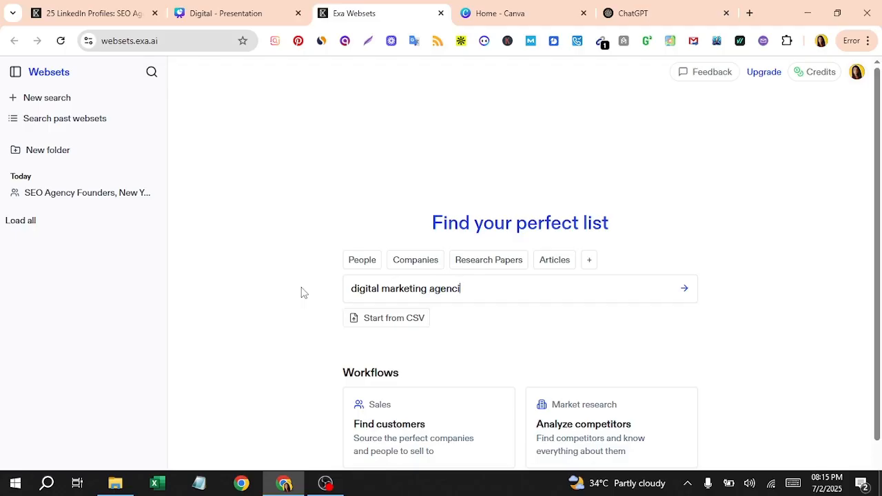
{"action": "type", "text": "e"}
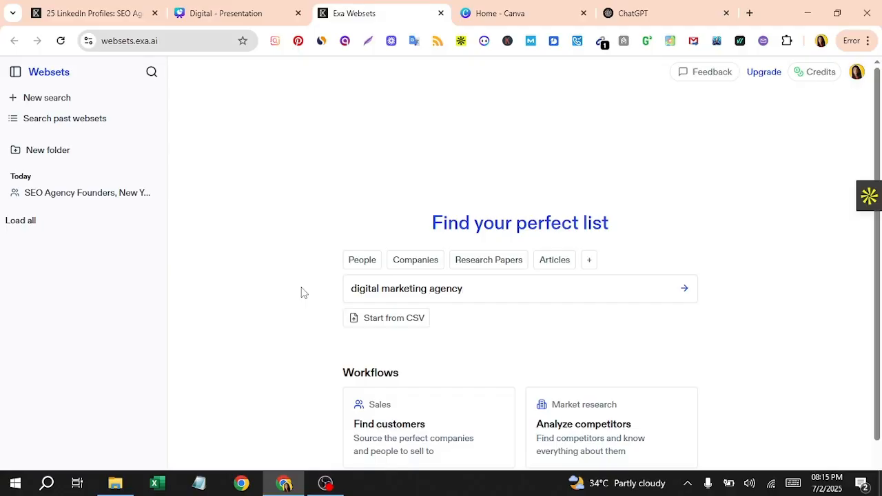
{"action": "key", "text": "Return"}
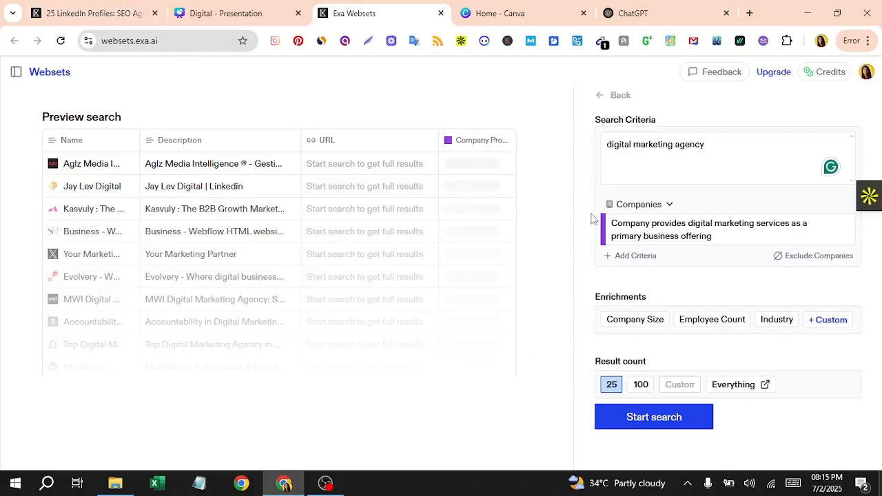
- Check the account's current plan and credit balance, and close that overview
{"action": "left_click", "coordinate": [831, 74]}
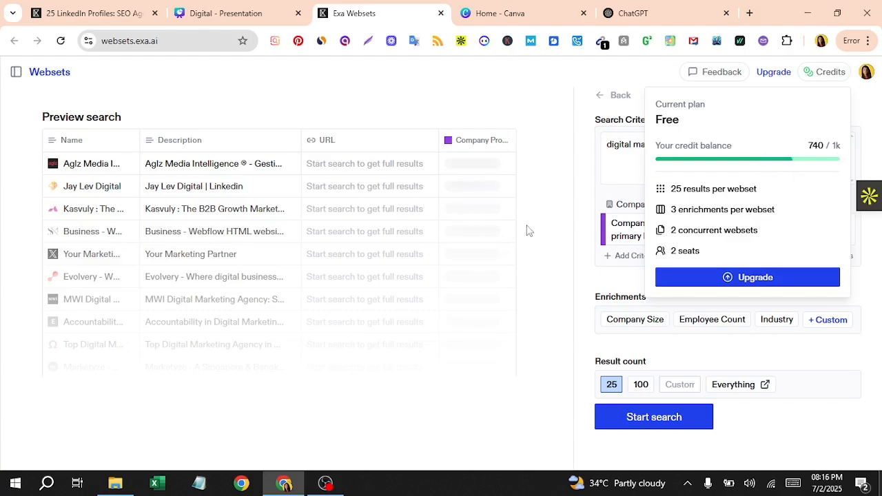
{"action": "left_click", "coordinate": [191, 165]}
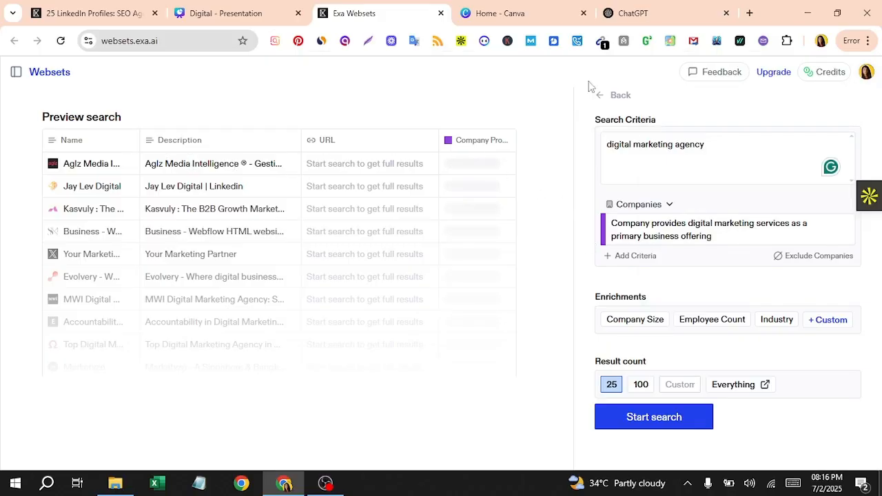
- Examine the saved webset of LinkedIn profiles of SEO agency founders, including its company, job title, URL and match columns
{"action": "left_click_drag", "start_coordinate": [103, 21], "coordinate": [232, 33]}
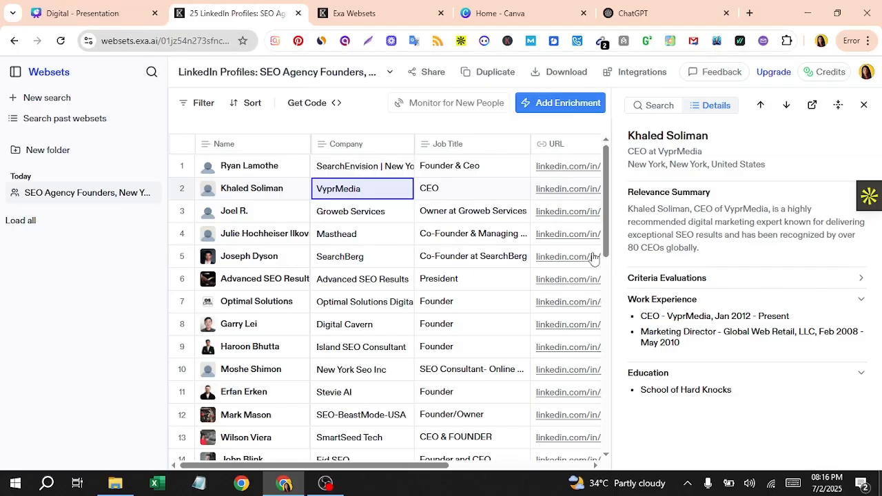
{"action": "left_click_drag", "start_coordinate": [605, 250], "coordinate": [605, 187]}
{"action": "left_click_drag", "start_coordinate": [424, 473], "coordinate": [454, 473]}
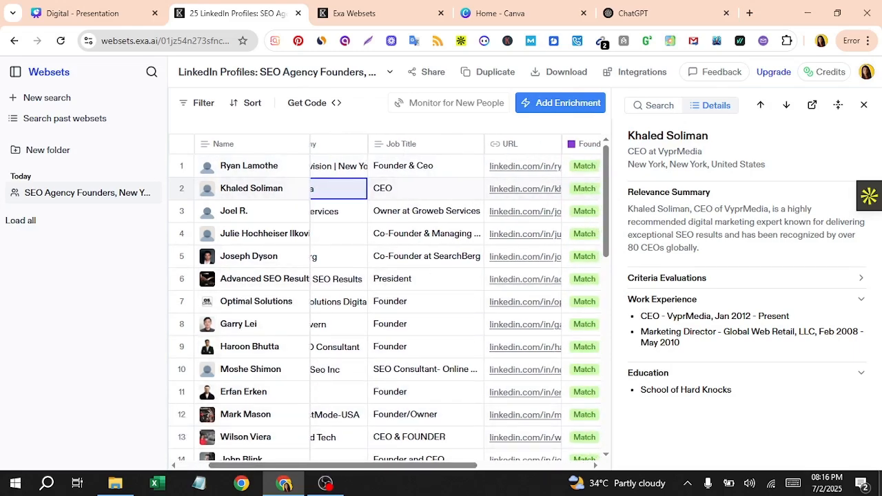
{"action": "scroll", "coordinate": [401, 149], "scroll_direction": "right", "scroll_amount": 3}
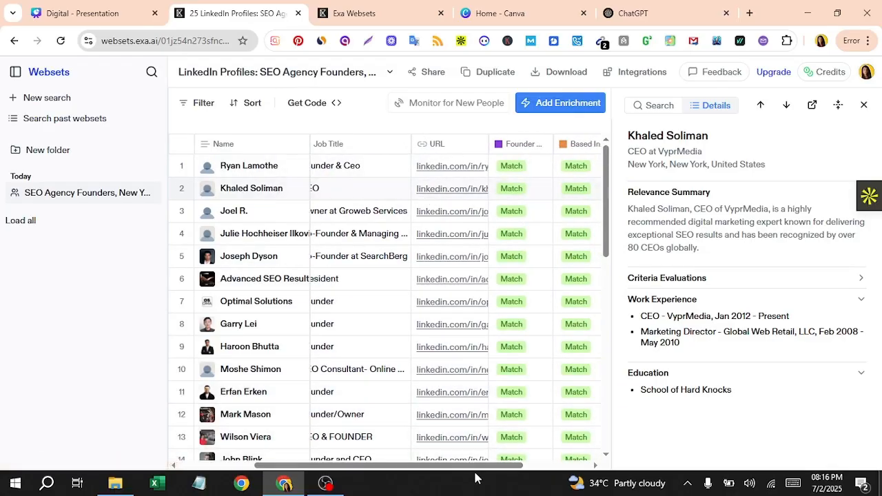
{"action": "left_click_drag", "start_coordinate": [494, 470], "coordinate": [534, 470]}
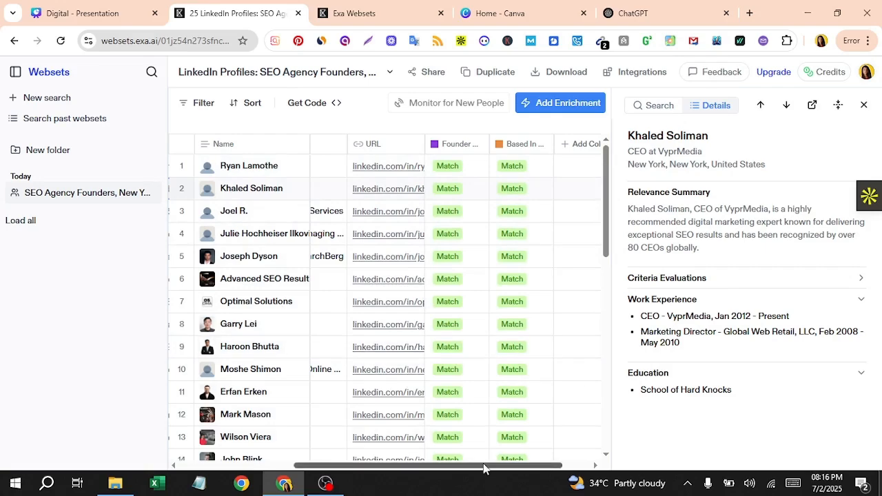
{"action": "left_click_drag", "start_coordinate": [483, 468], "coordinate": [509, 468]}
{"action": "left_click_drag", "start_coordinate": [376, 469], "coordinate": [305, 468]}
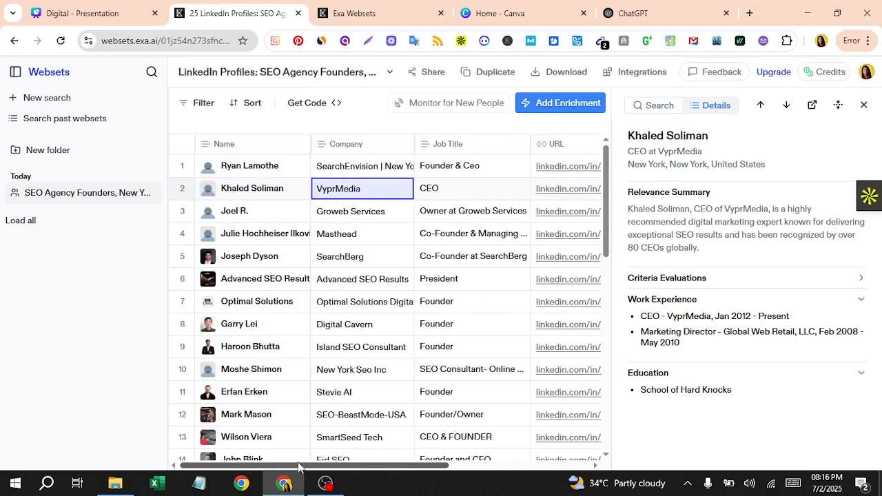
{"action": "left_click_drag", "start_coordinate": [376, 471], "coordinate": [528, 473]}
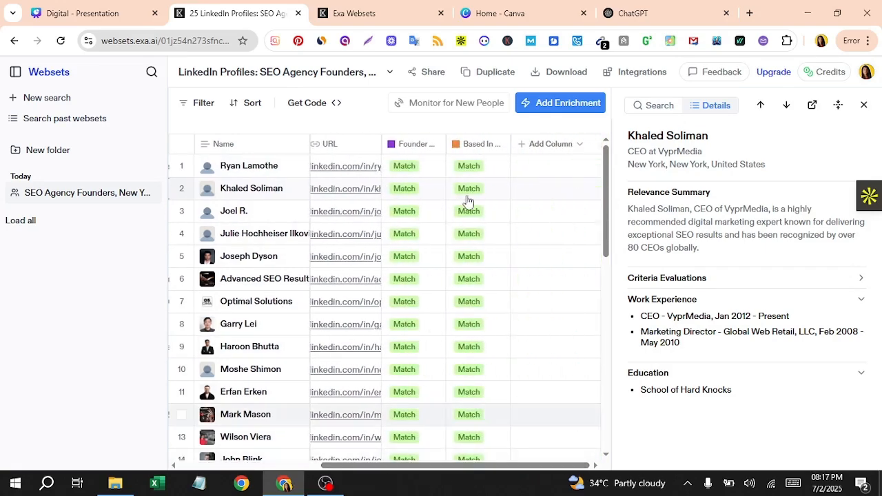
{"action": "scroll", "coordinate": [493, 218], "scroll_direction": "down", "scroll_amount": 8}
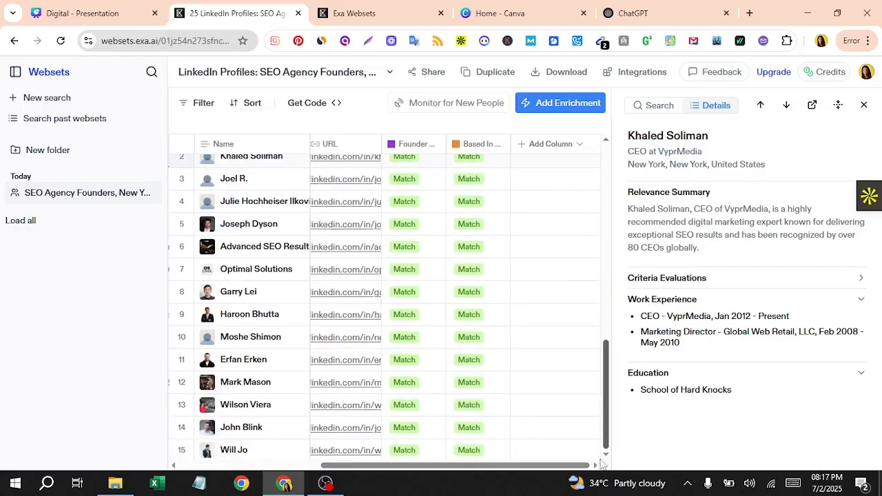
{"action": "scroll", "coordinate": [494, 218], "scroll_direction": "up", "scroll_amount": 8}
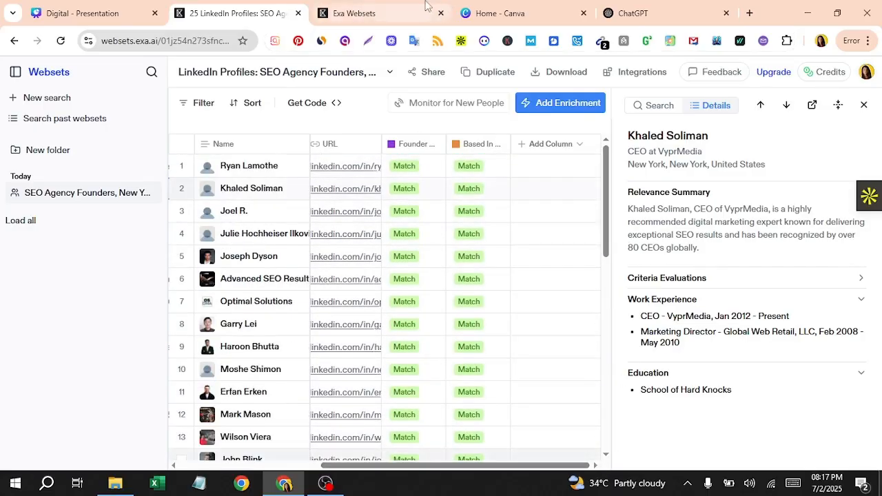
{"action": "left_click", "coordinate": [396, 12]}
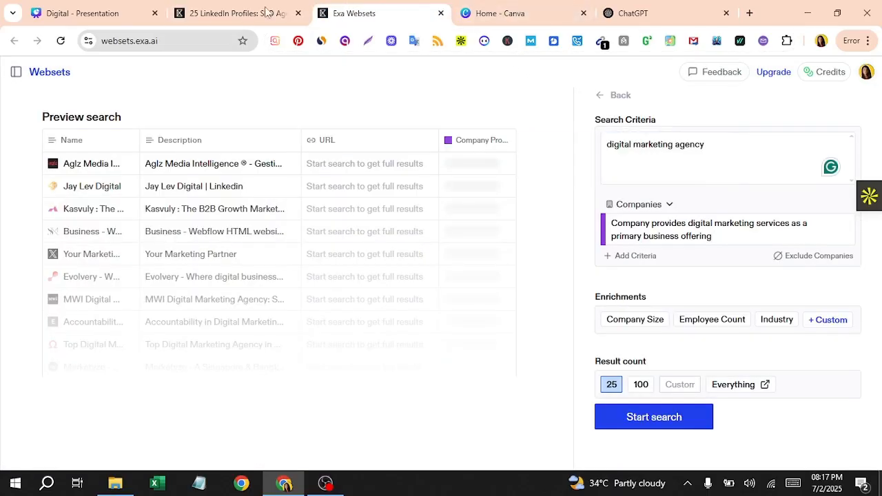
{"action": "left_click", "coordinate": [254, 14]}
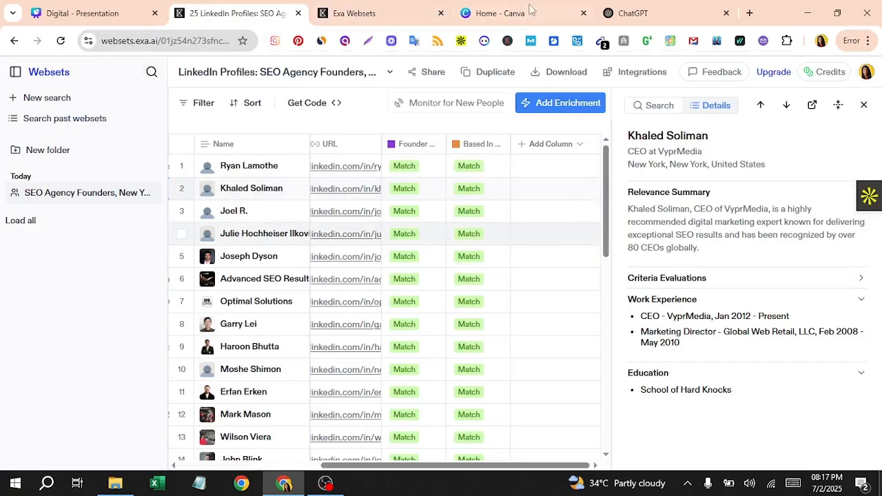
- Switch to the Digital presentation in Canva and show its editor in full screen at the Method 10 slide
{"action": "left_click", "coordinate": [499, 13]}
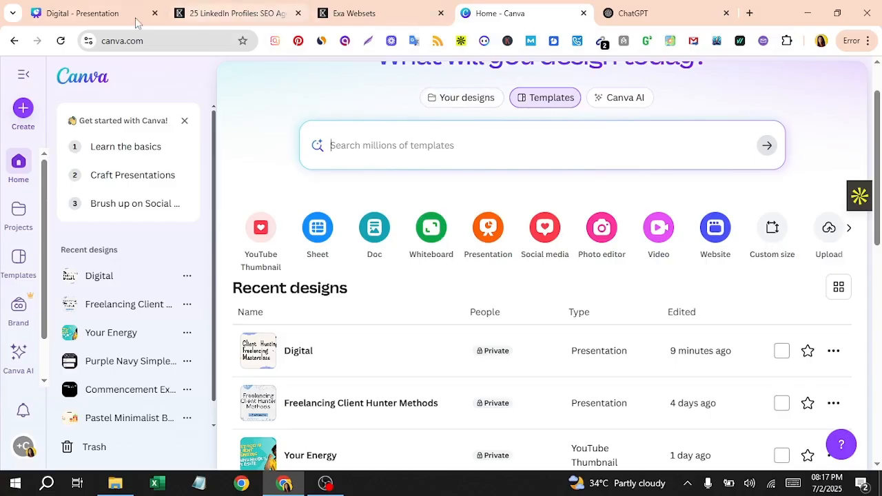
{"action": "left_click", "coordinate": [134, 14]}
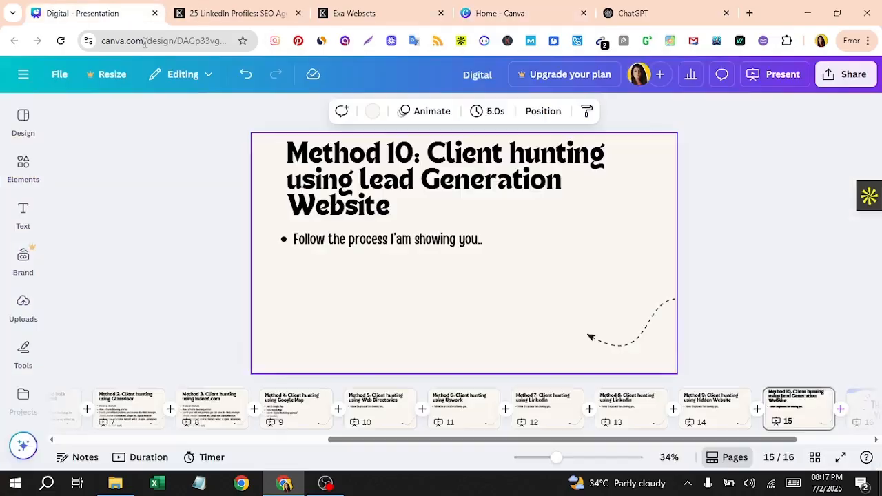
{"action": "left_click", "coordinate": [843, 460]}
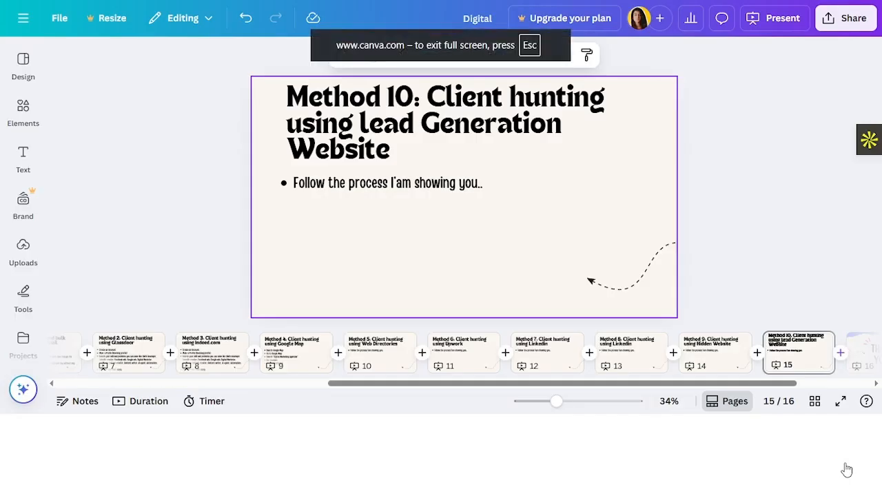